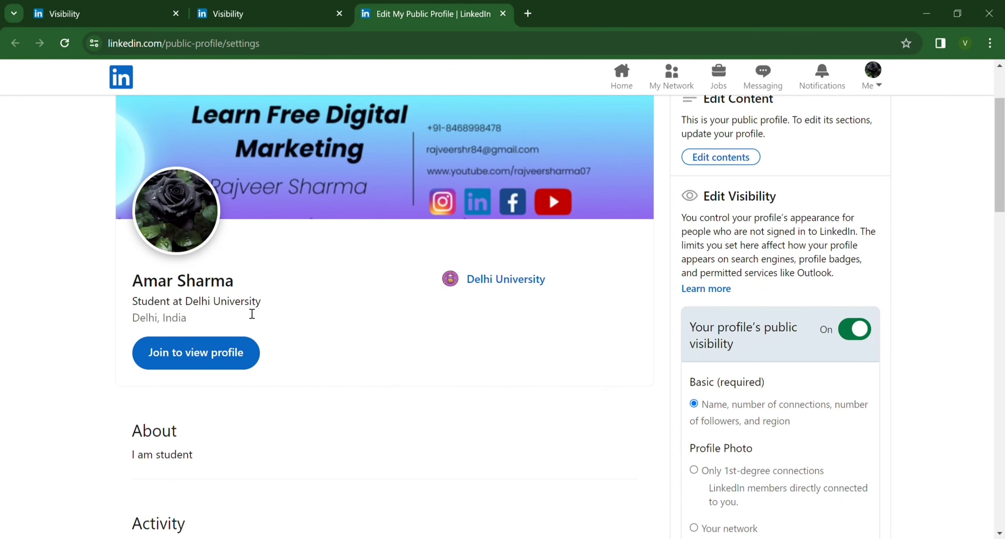
Leave the public profile settings and view the account's own profile page by way of the home feed
{"action": "left_click", "coordinate": [127, 79]}
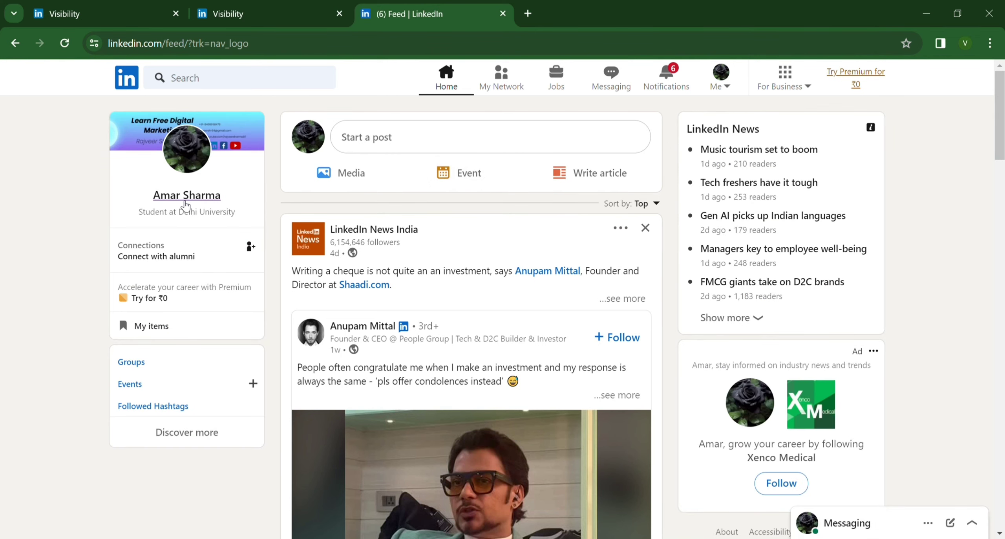
{"action": "left_click", "coordinate": [186, 202]}
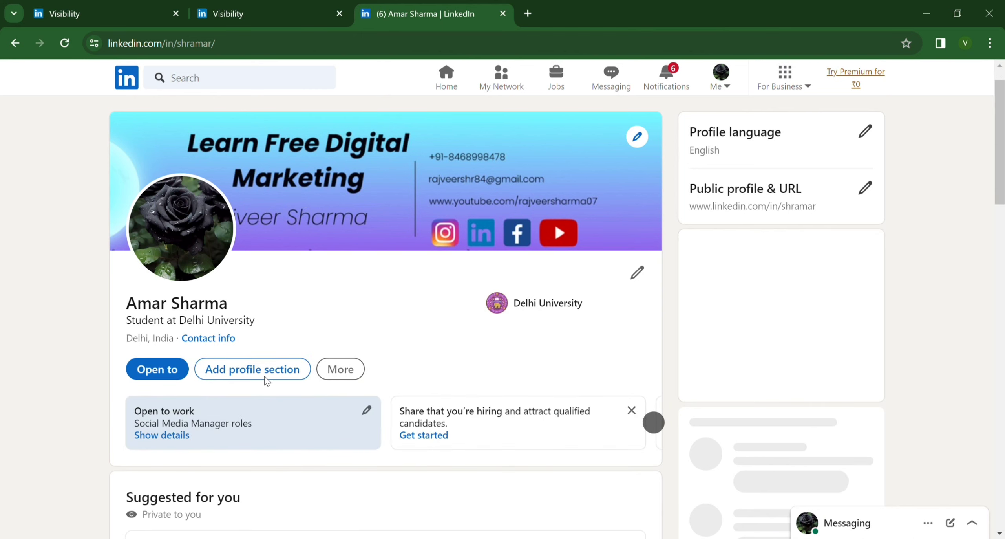
{"action": "scroll", "coordinate": [288, 377], "scroll_direction": "down", "scroll_amount": 1}
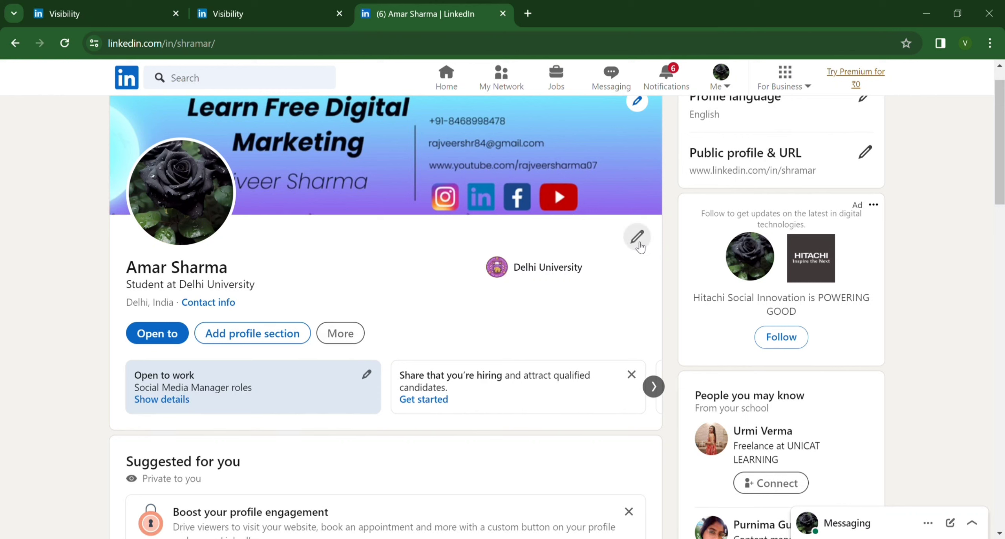
Review who can see or download the email address in a separate tab, closing the duplicate Visibility tab and the profile tab
{"action": "left_click", "coordinate": [120, 5]}
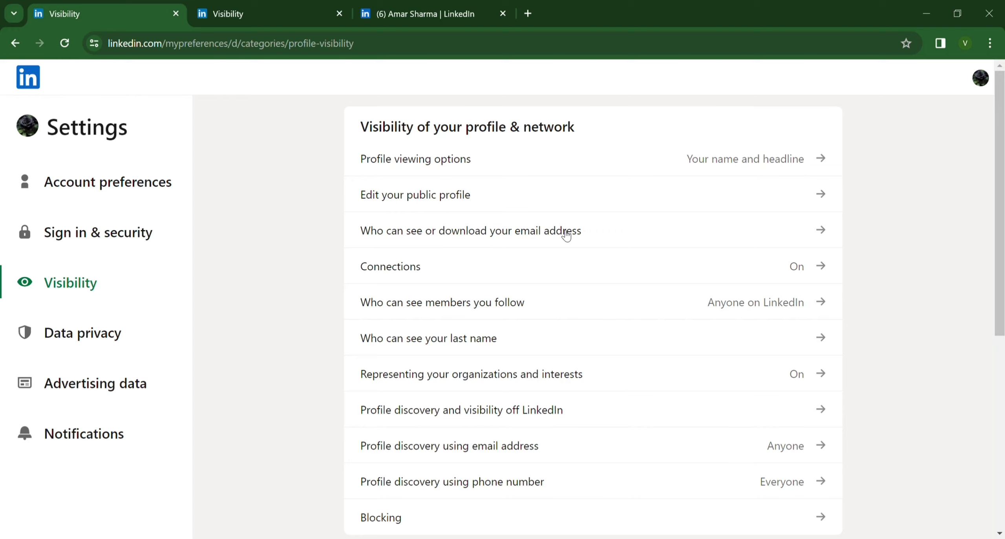
{"action": "middle_click", "coordinate": [608, 253]}
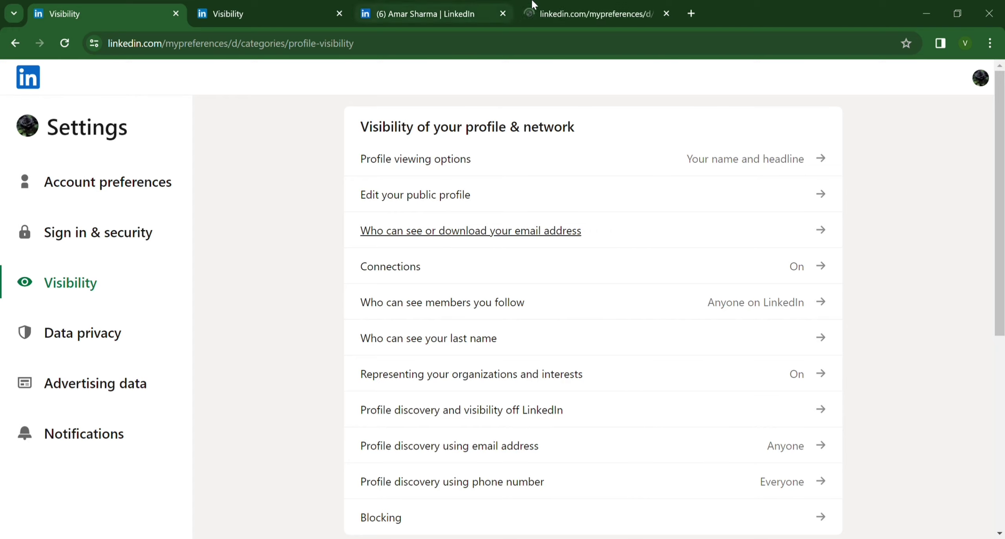
{"action": "left_click", "coordinate": [557, 6]}
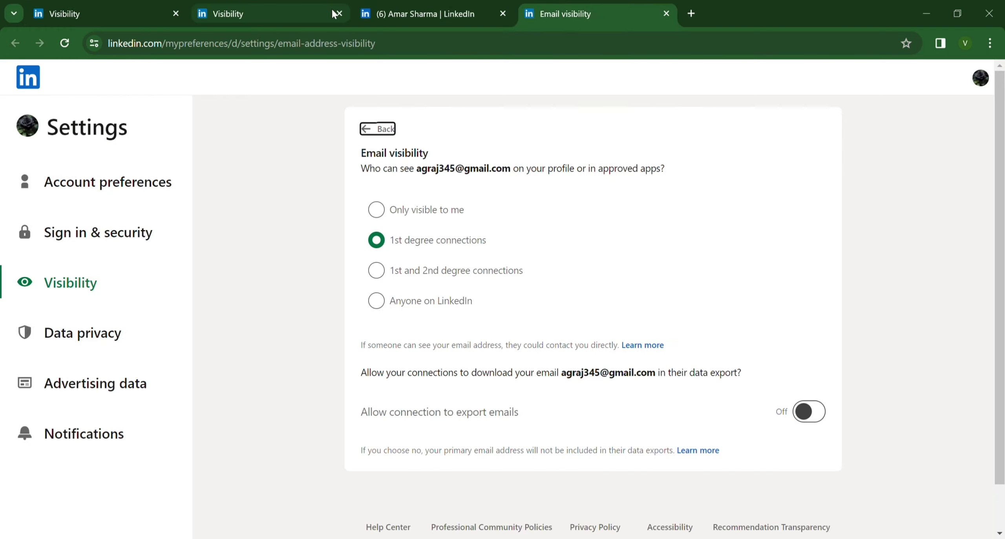
{"action": "left_click", "coordinate": [340, 14]}
{"action": "left_click", "coordinate": [339, 13]}
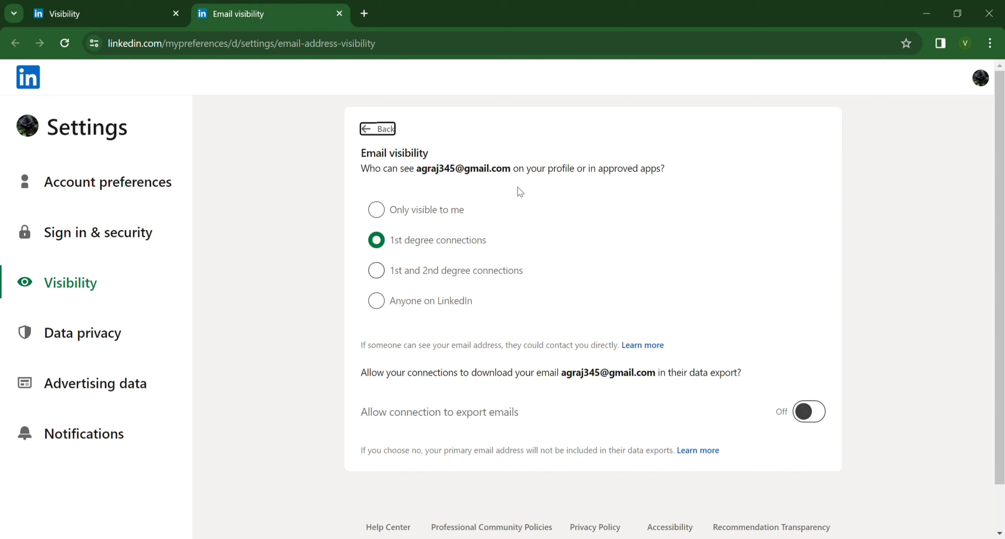
{"action": "left_click", "coordinate": [368, 128]}
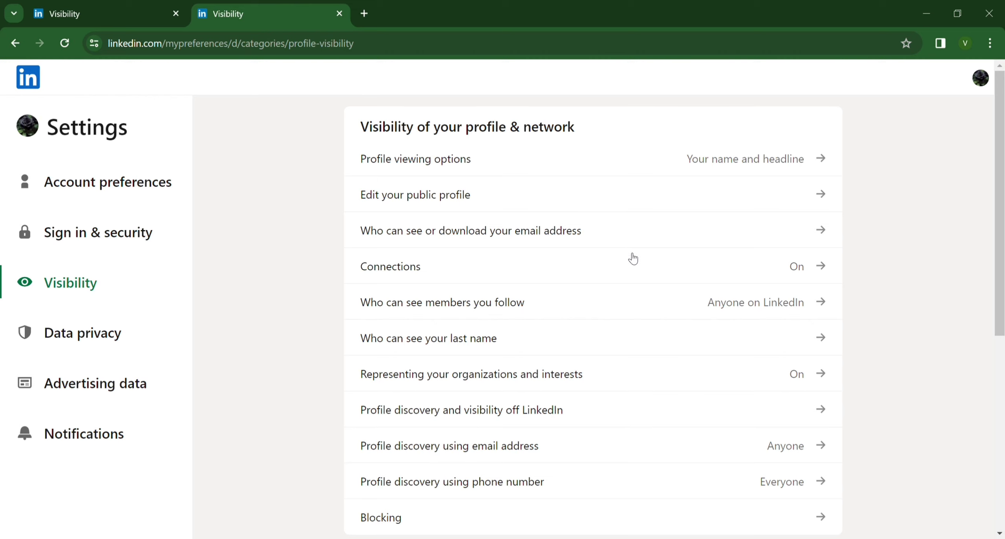
Review the Connections visibility setting and the setting for who can see members you follow, returning to the Visibility list
{"action": "left_click", "coordinate": [576, 265]}
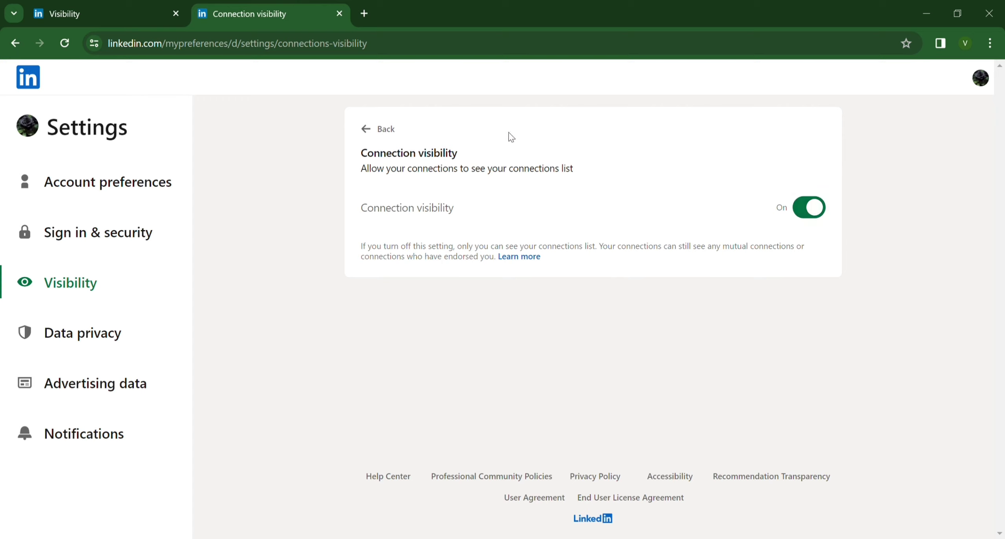
{"action": "left_click", "coordinate": [367, 130]}
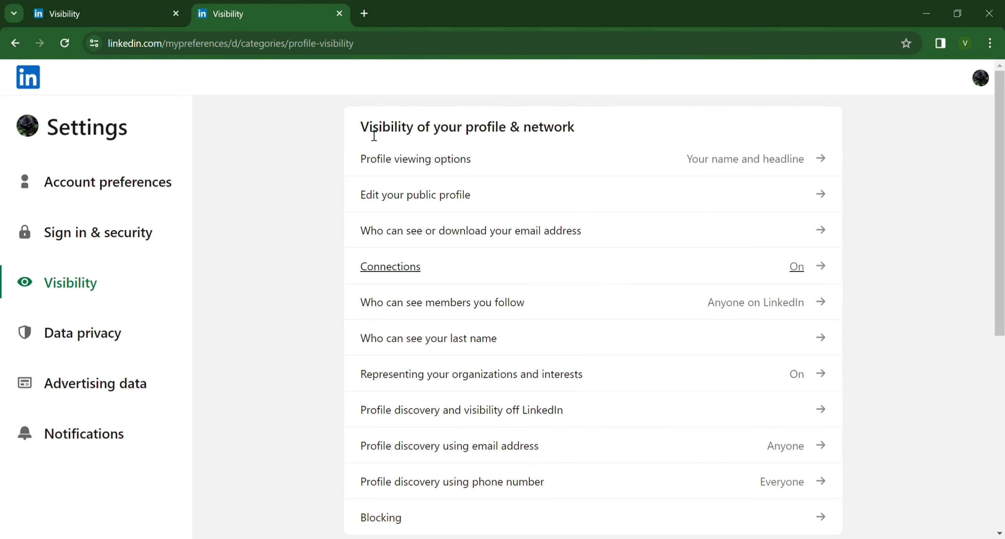
{"action": "scroll", "coordinate": [437, 297], "scroll_direction": "down", "scroll_amount": 2}
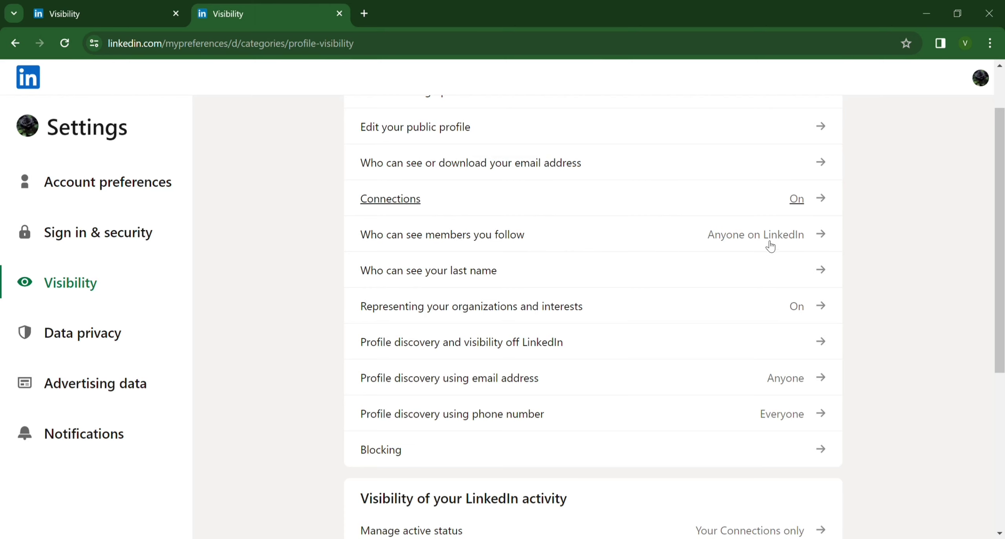
{"action": "left_click", "coordinate": [646, 241]}
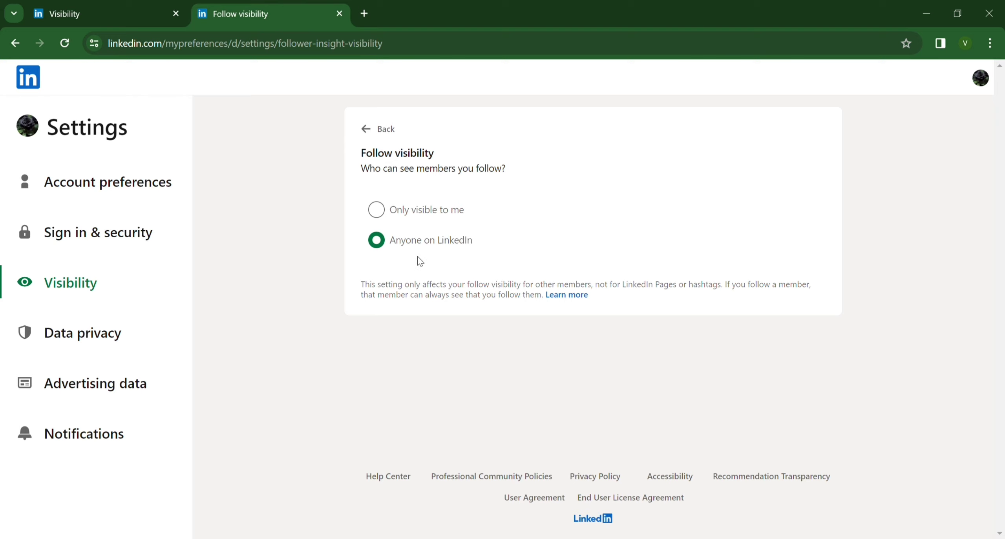
{"action": "left_click", "coordinate": [369, 131]}
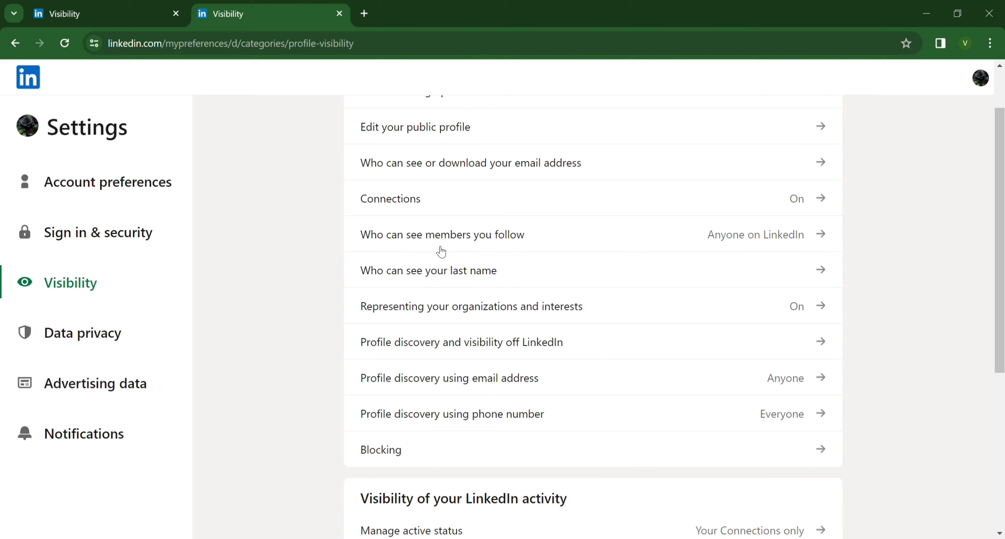
Review the settings for representing your organizations and interests and for profile discovery and visibility off LinkedIn
{"action": "scroll", "coordinate": [439, 251], "scroll_direction": "down", "scroll_amount": 1}
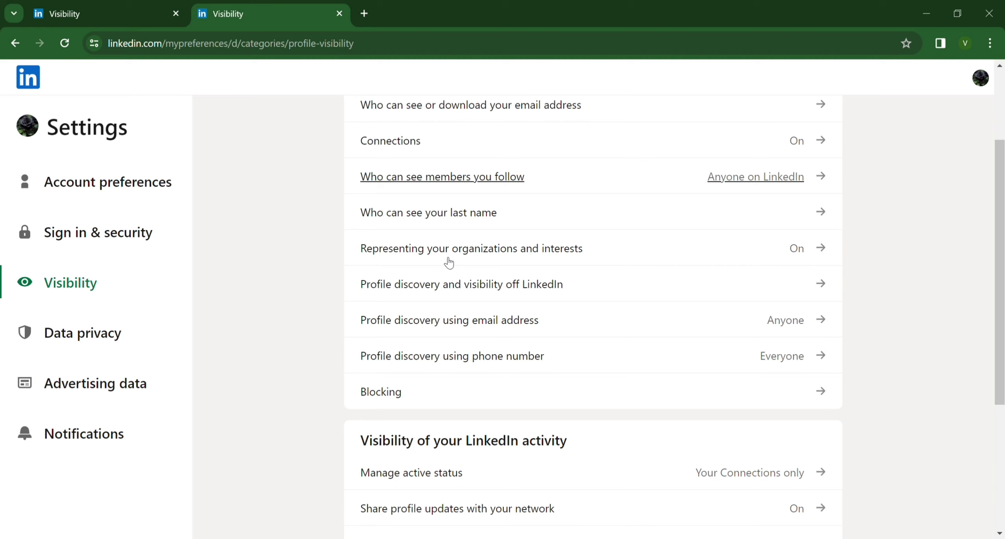
{"action": "left_click", "coordinate": [605, 249]}
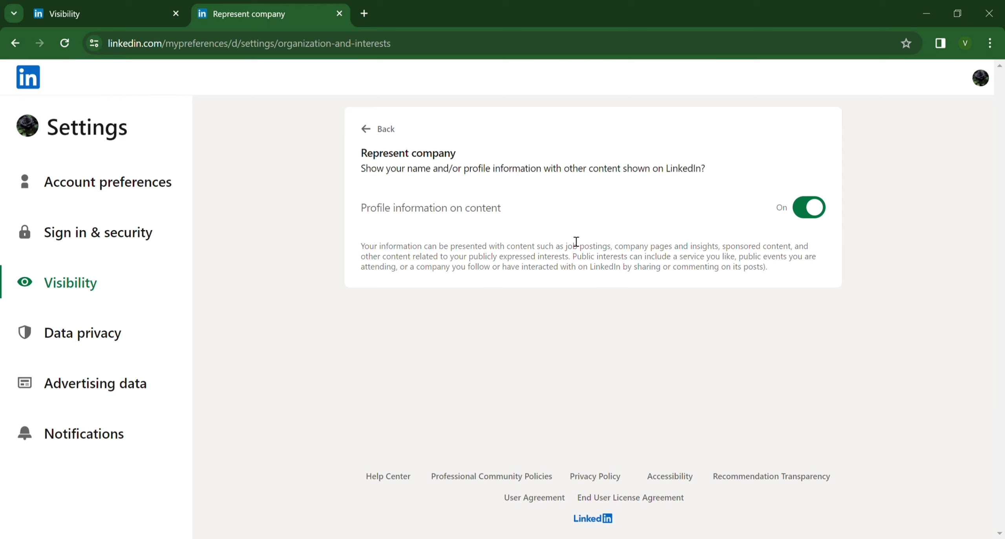
{"action": "left_click", "coordinate": [370, 139]}
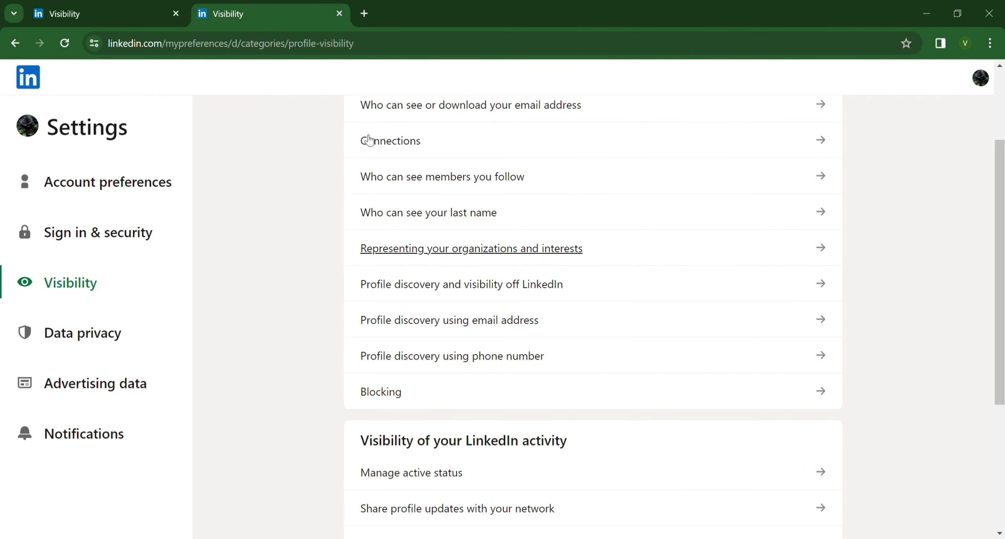
{"action": "left_click", "coordinate": [507, 257]}
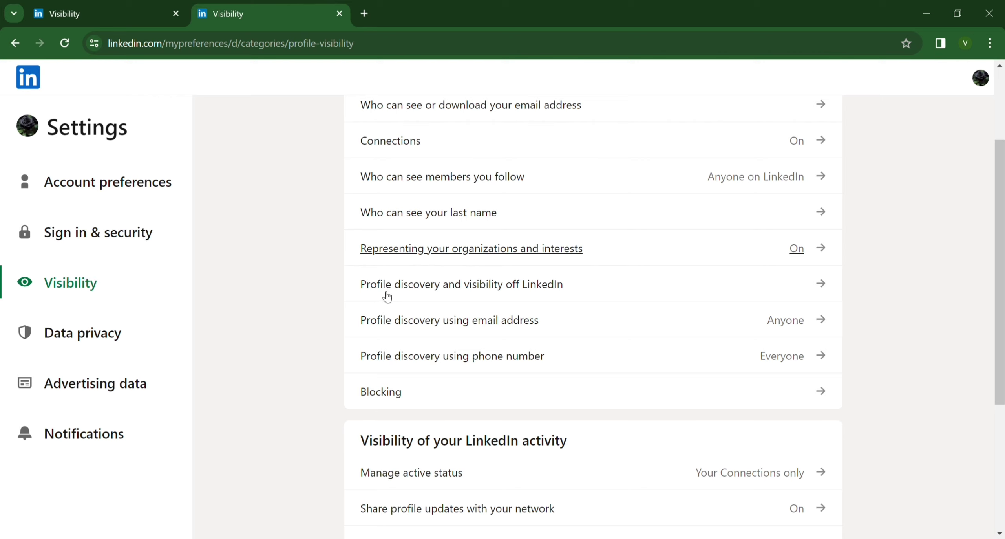
{"action": "left_click", "coordinate": [609, 296]}
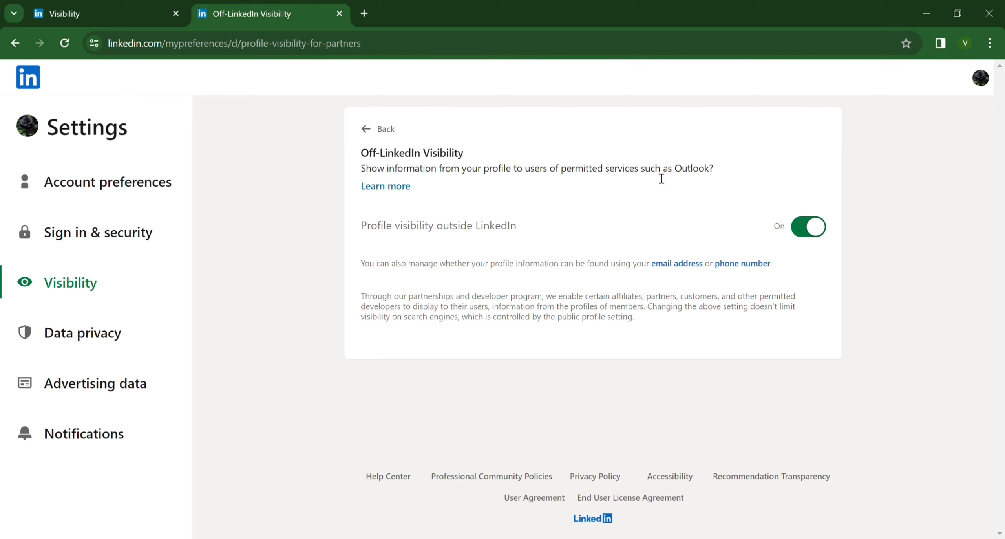
{"action": "left_click", "coordinate": [375, 133]}
Review the options for profile discovery using email address and using phone number, returning to the Visibility list
{"action": "scroll", "coordinate": [474, 274], "scroll_direction": "down", "scroll_amount": 2}
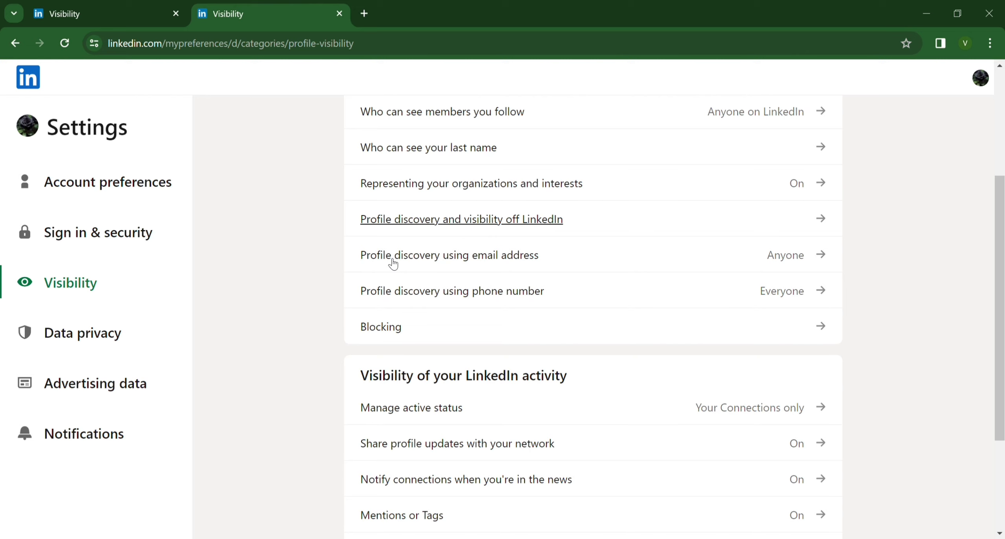
{"action": "left_click", "coordinate": [392, 261]}
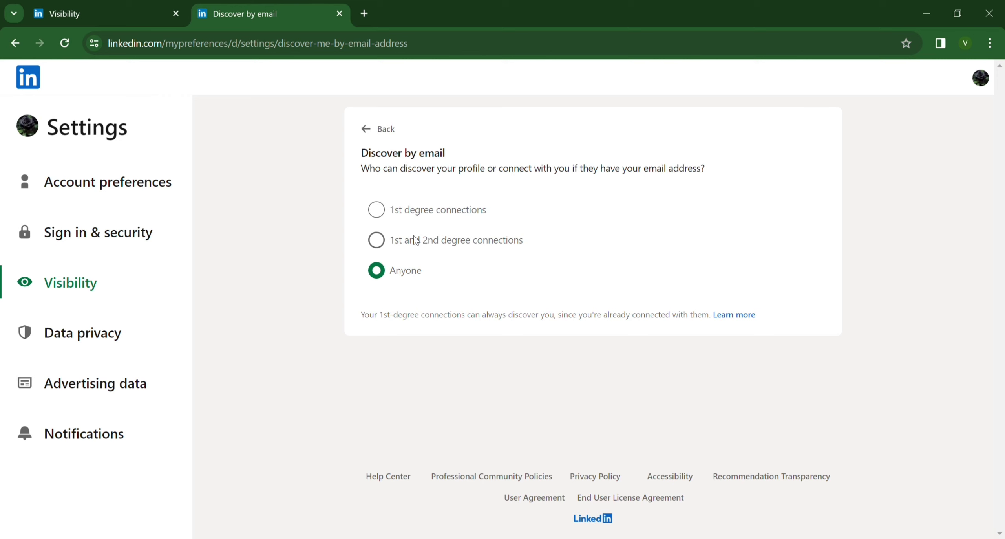
{"action": "left_click", "coordinate": [366, 132]}
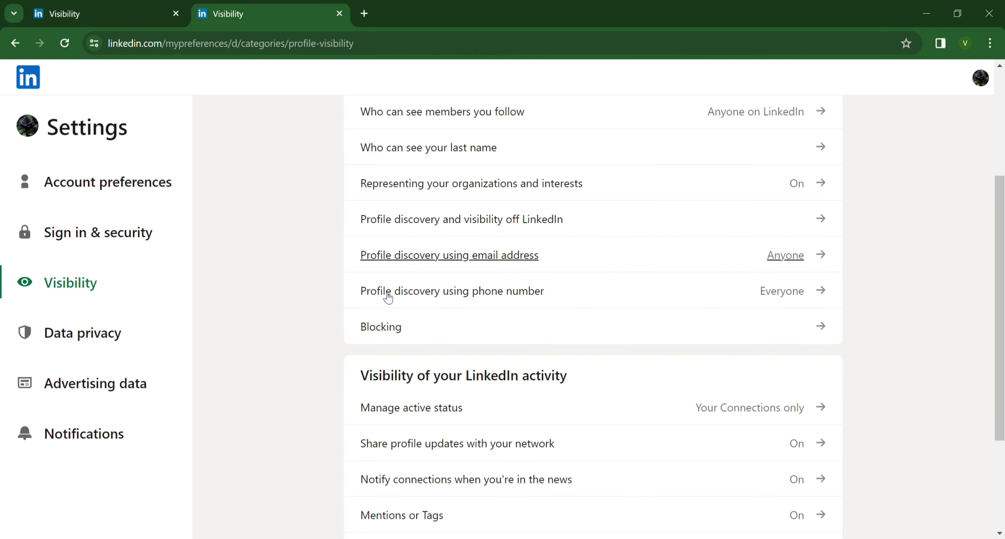
{"action": "left_click", "coordinate": [418, 299]}
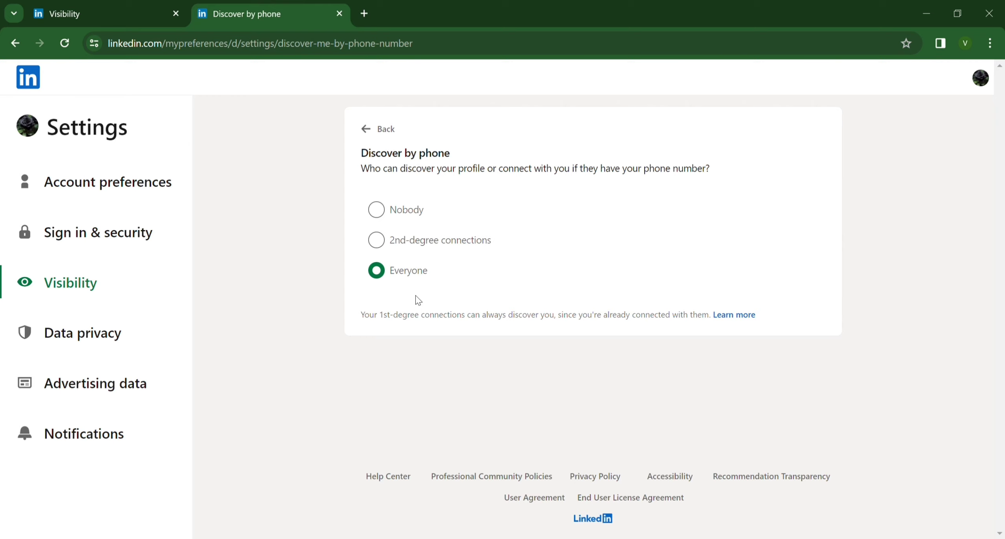
{"action": "left_click", "coordinate": [373, 130]}
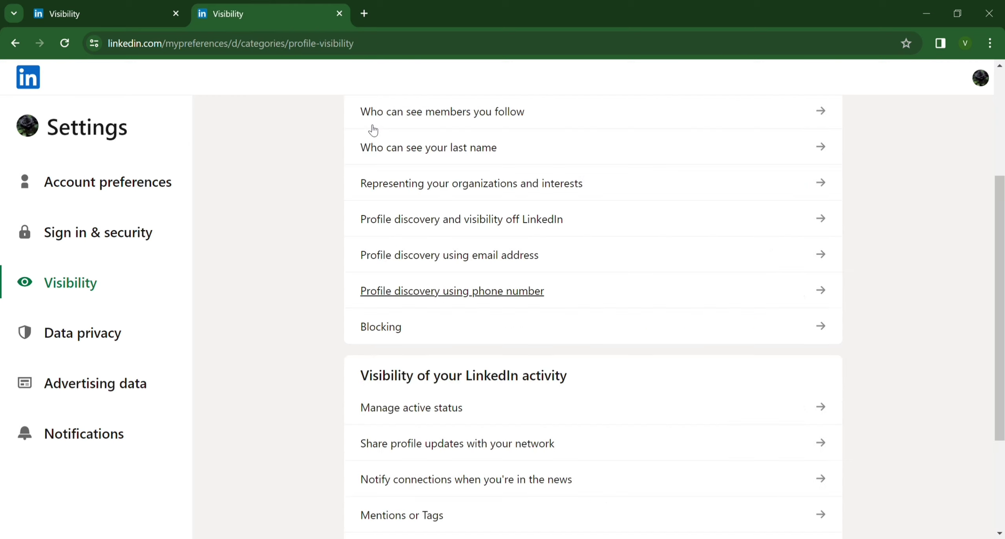
Review the Blocking page and the Manage active status options, viewing the latter in a separate tab
{"action": "left_click", "coordinate": [417, 329]}
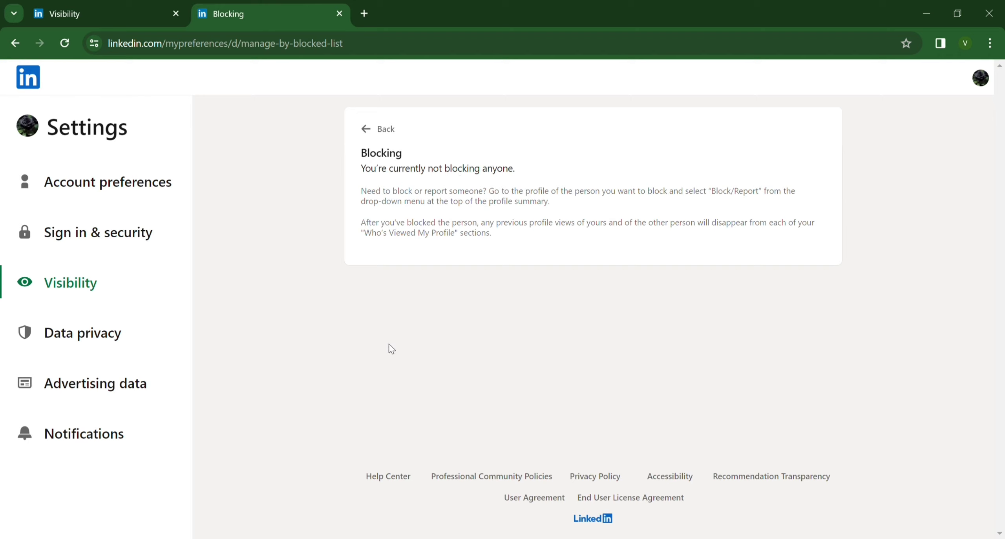
{"action": "left_click", "coordinate": [375, 135]}
{"action": "scroll", "coordinate": [411, 308], "scroll_direction": "down", "scroll_amount": 4}
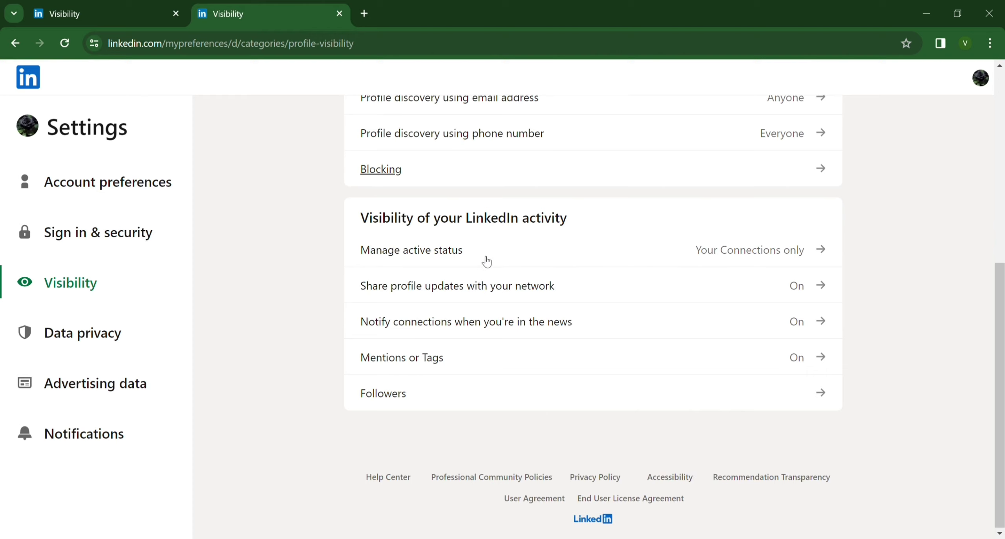
{"action": "middle_click", "coordinate": [525, 264]}
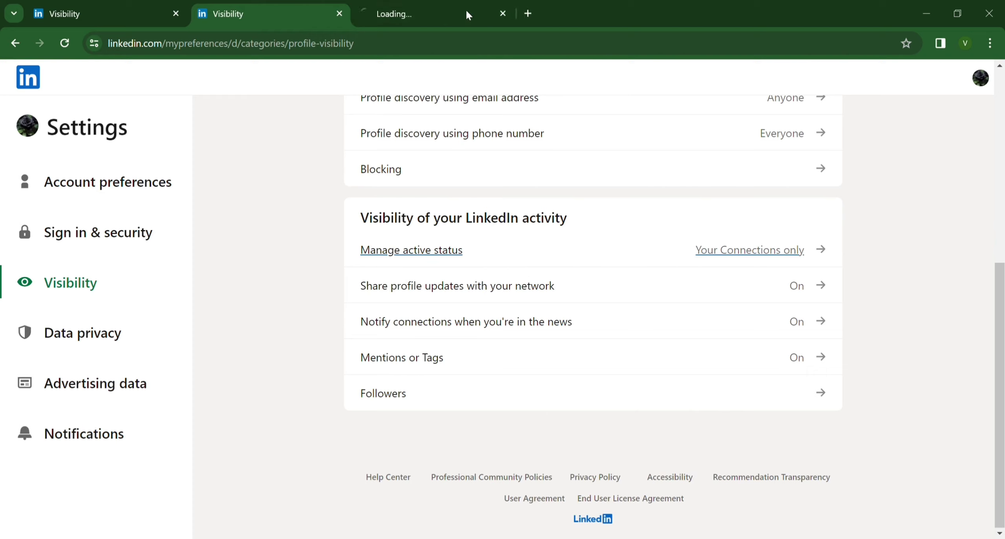
{"action": "left_click", "coordinate": [424, 12]}
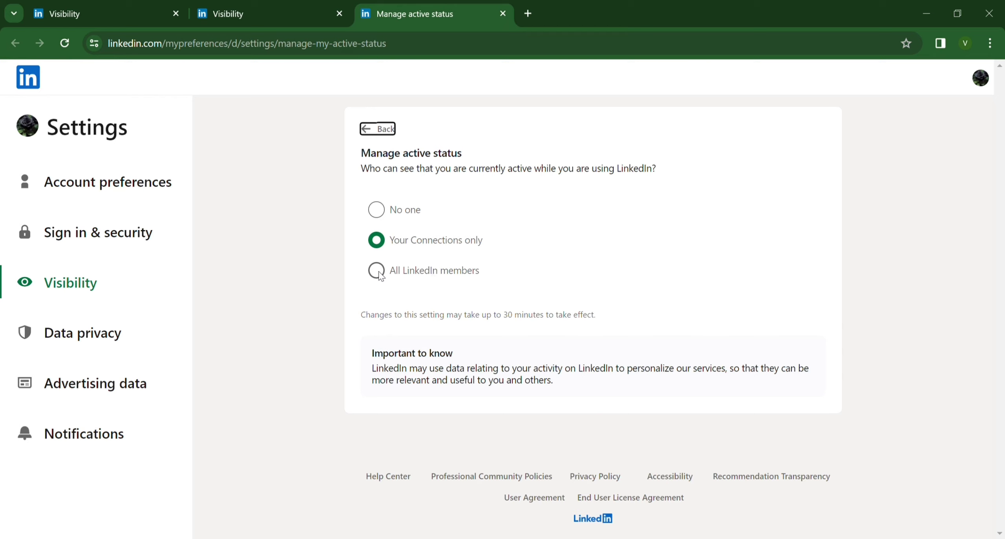
{"action": "left_click", "coordinate": [279, 8]}
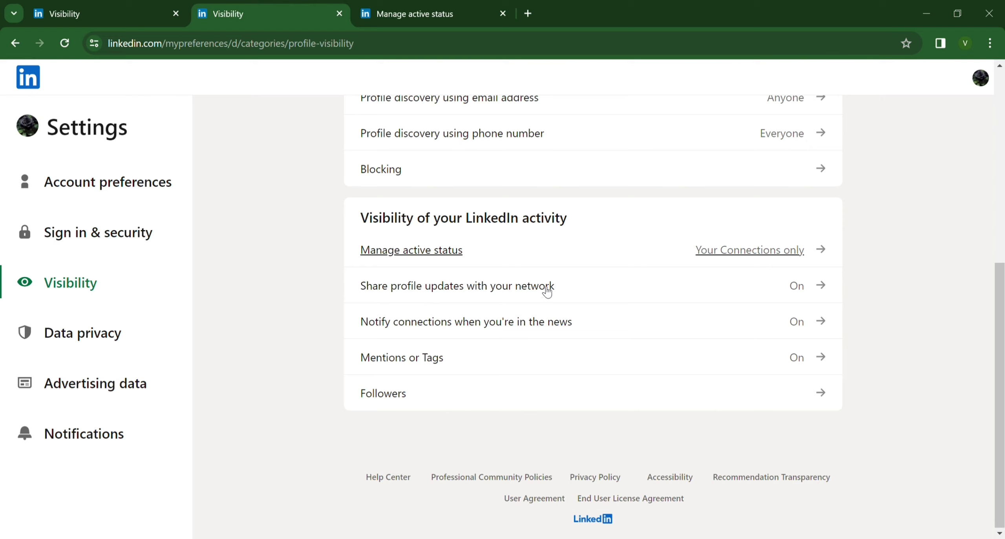
Review the settings for sharing profile updates with your network and notifying connections when you're in the news
{"action": "left_click", "coordinate": [606, 290]}
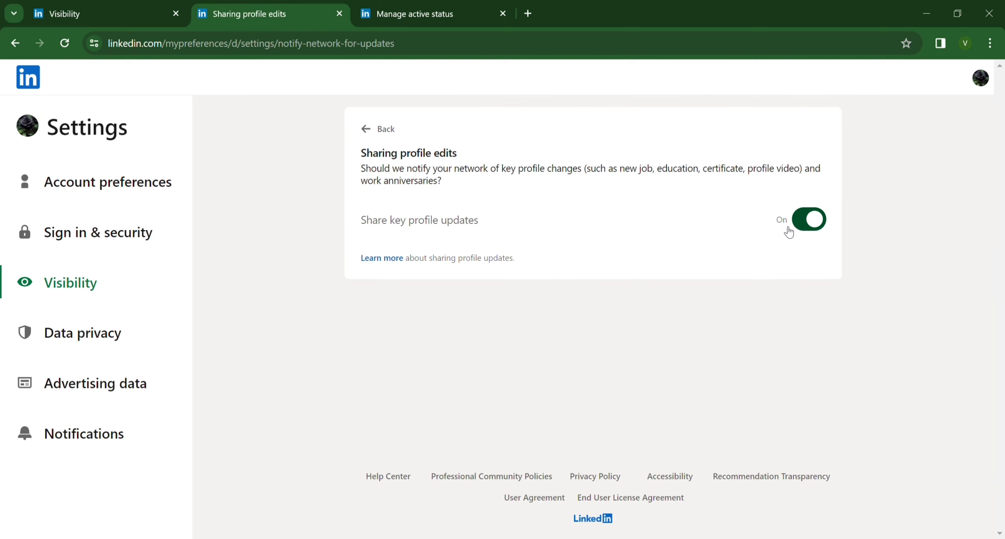
{"action": "left_click", "coordinate": [370, 136]}
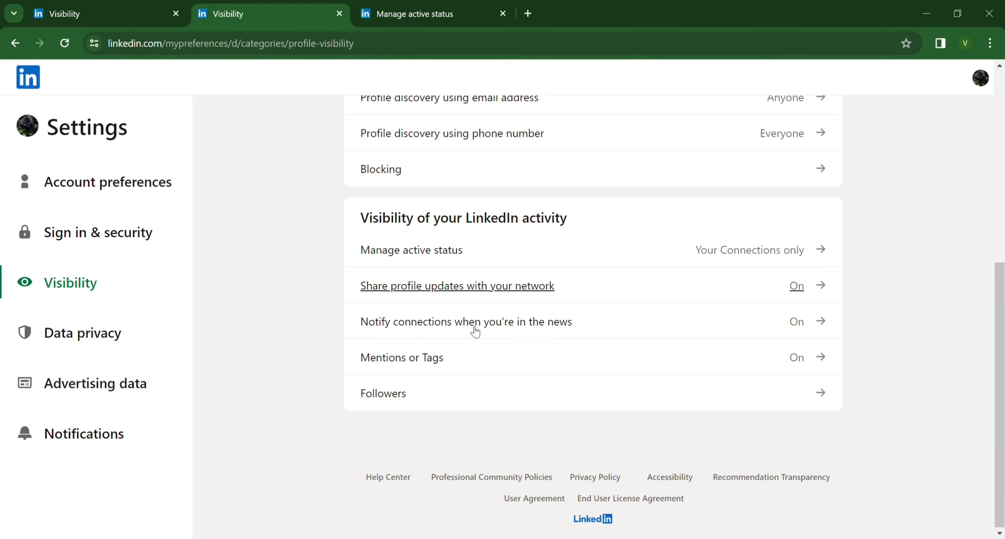
{"action": "left_click", "coordinate": [570, 331]}
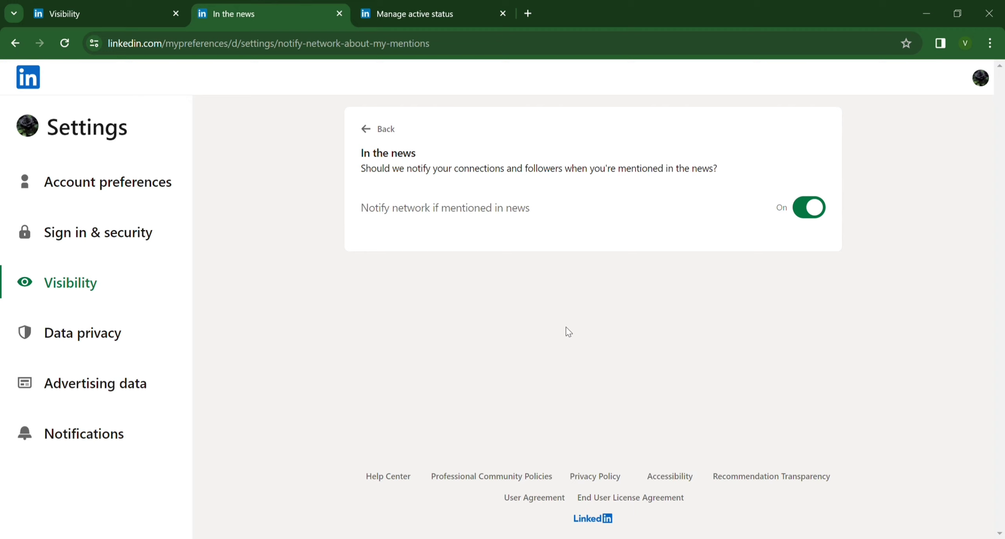
{"action": "left_click", "coordinate": [374, 134]}
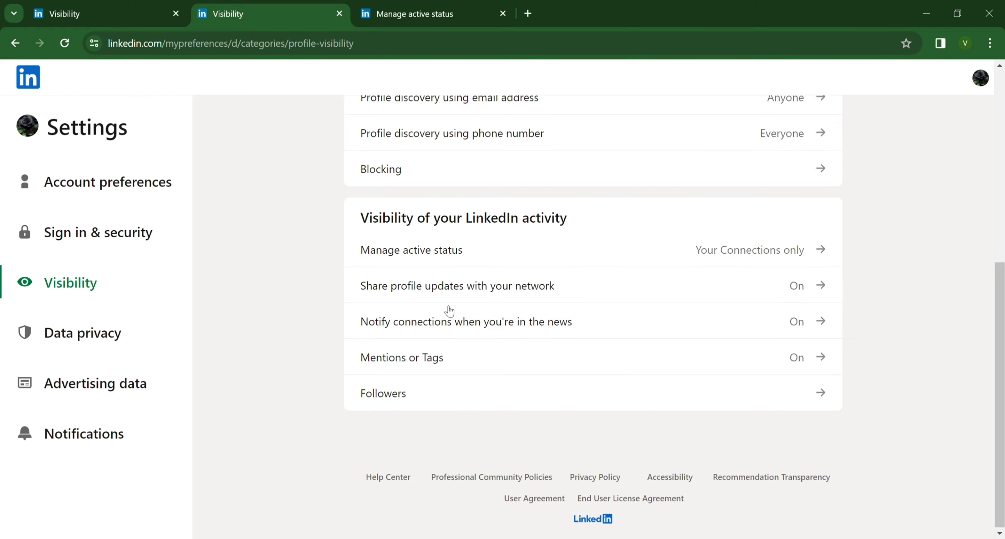
Review the Mentions or Tags setting and the Followers options, returning to the Visibility list
{"action": "left_click", "coordinate": [453, 366]}
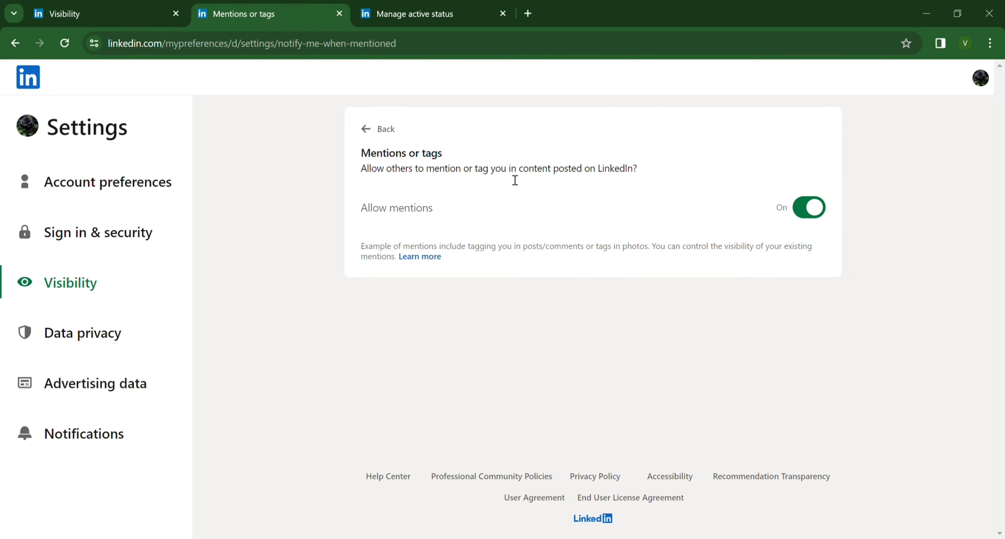
{"action": "left_click", "coordinate": [379, 130]}
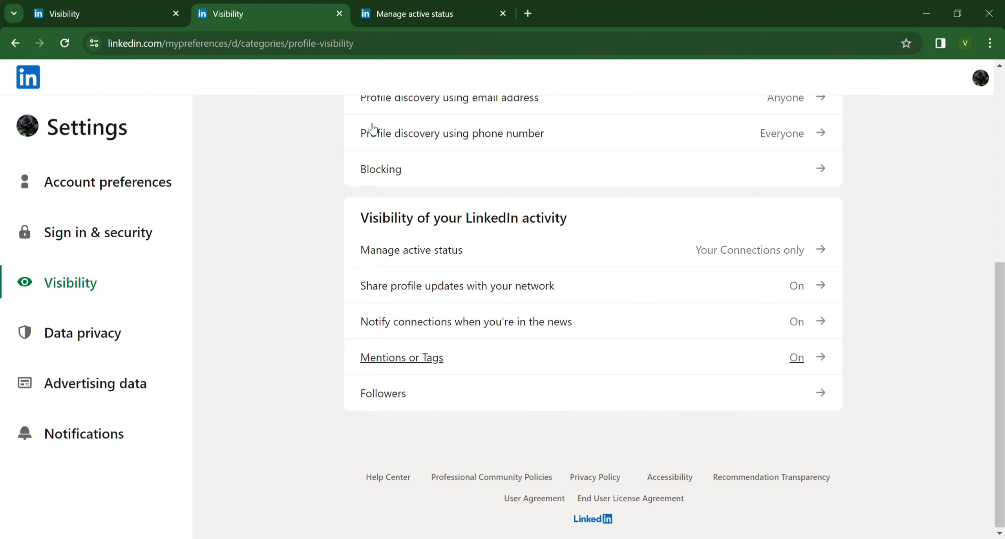
{"action": "left_click", "coordinate": [472, 409]}
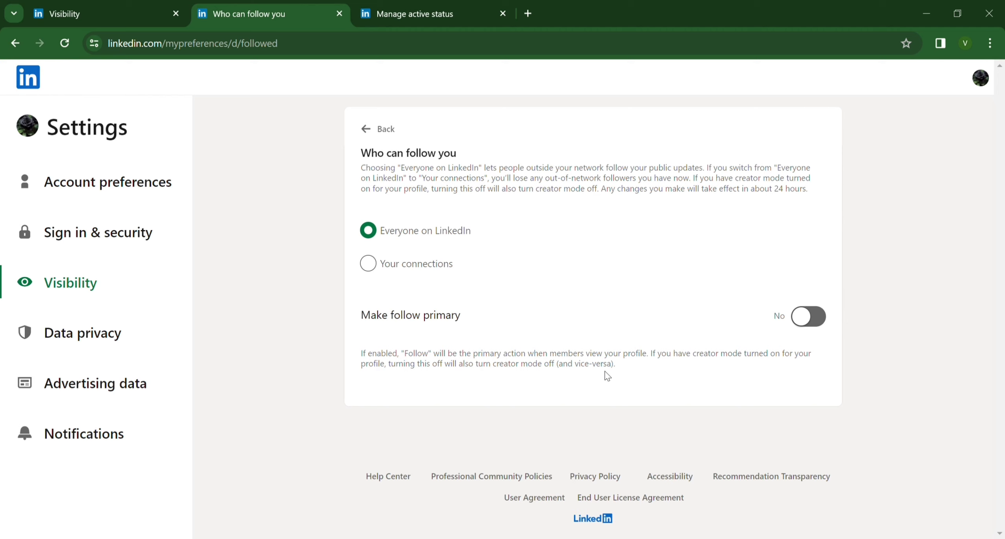
{"action": "left_click", "coordinate": [367, 133]}
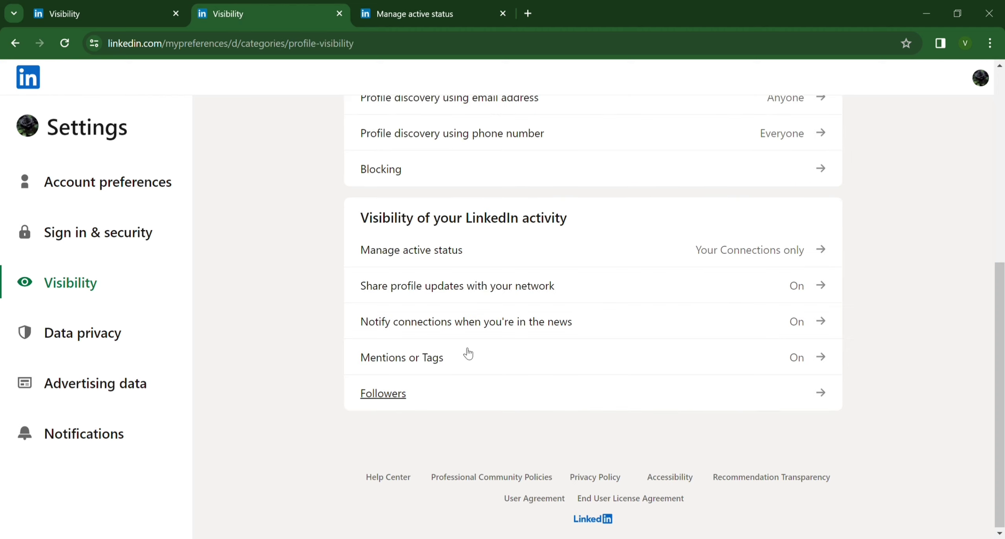